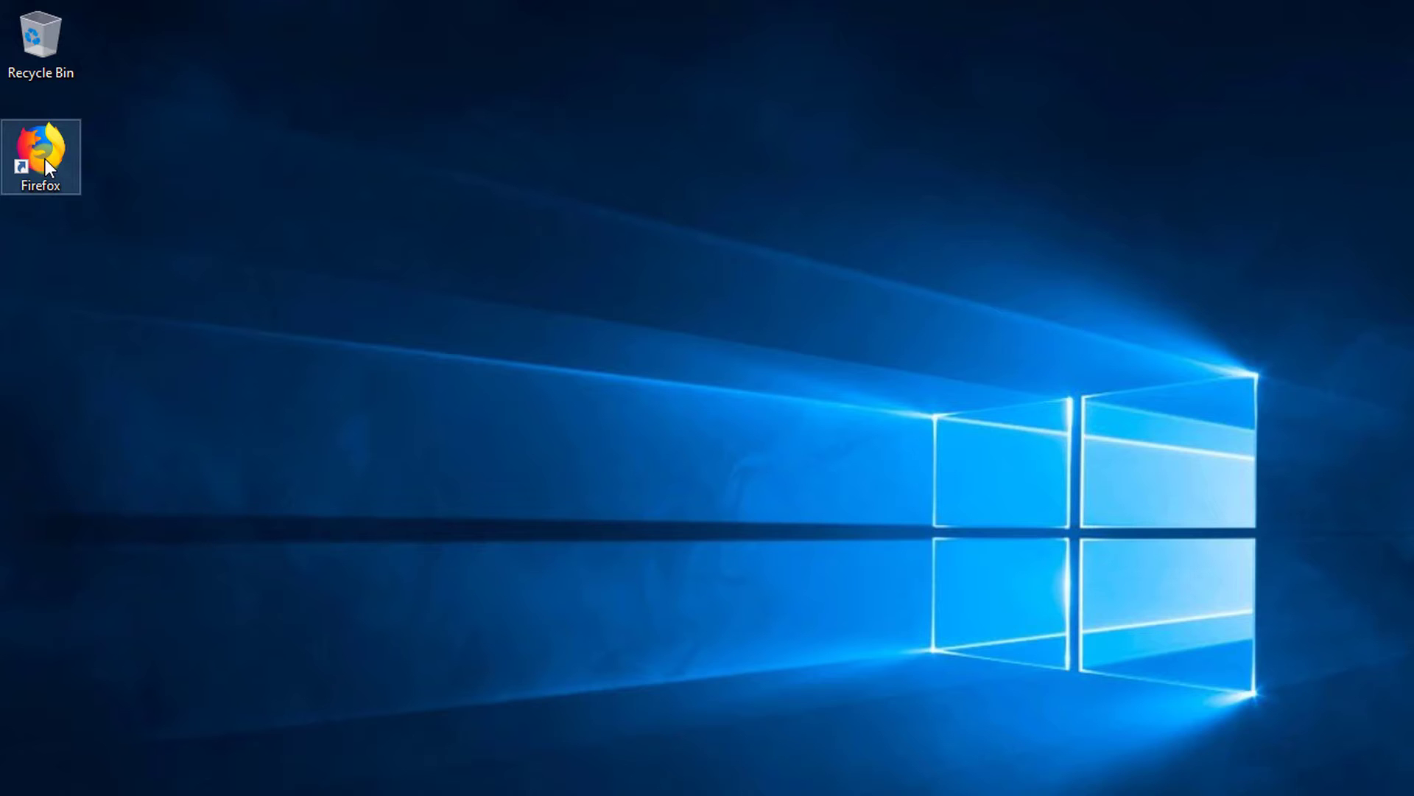
double_click(46, 160)
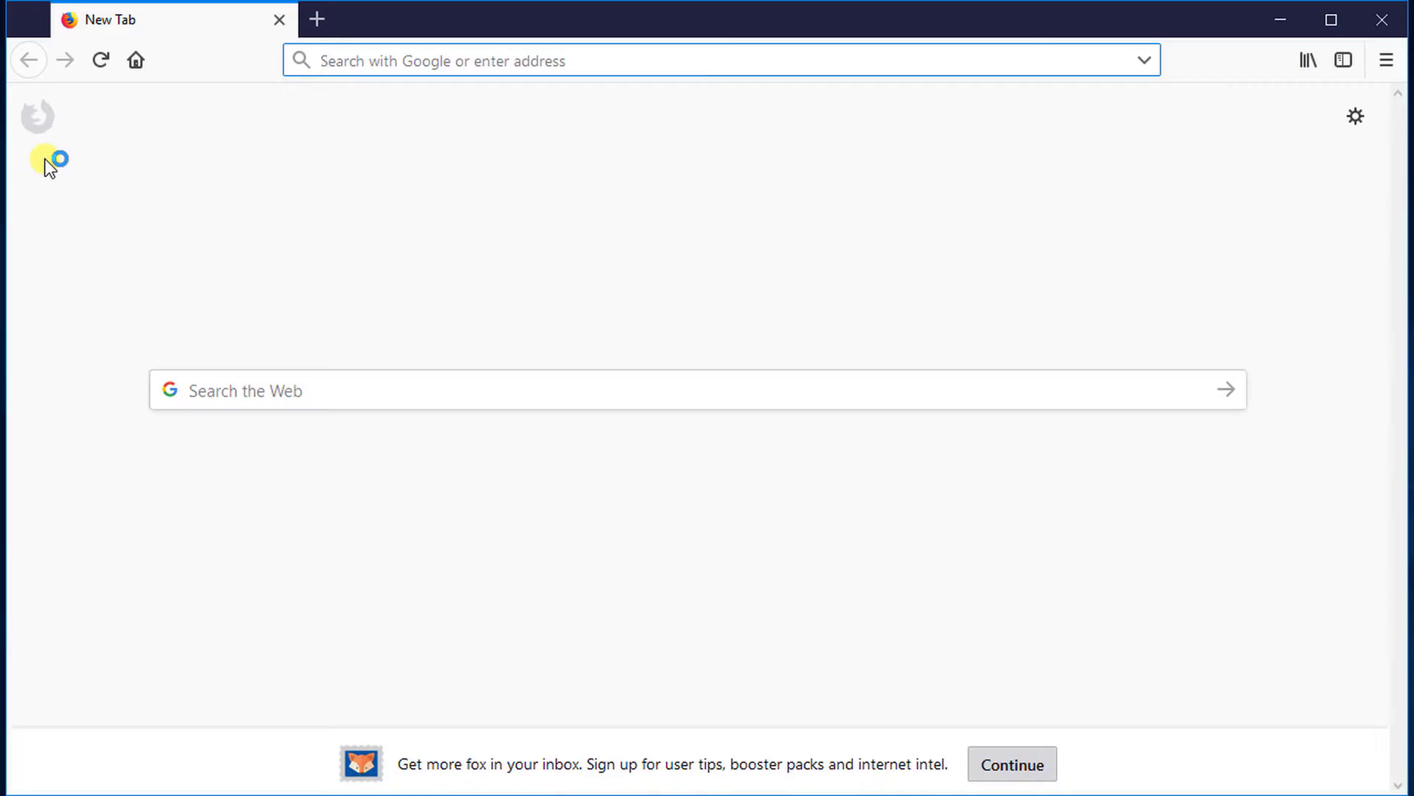
type("www.lenze.com/")
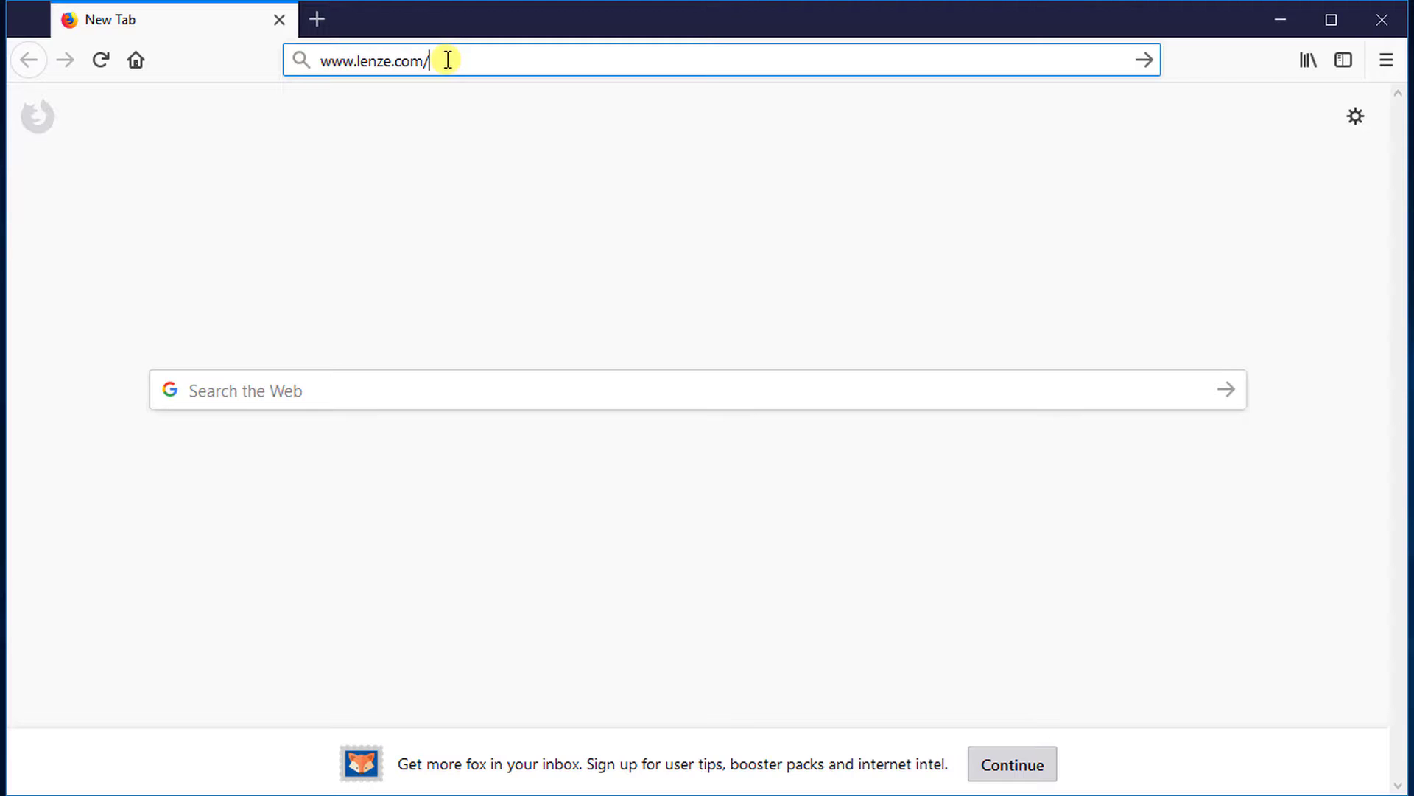
key("Return")
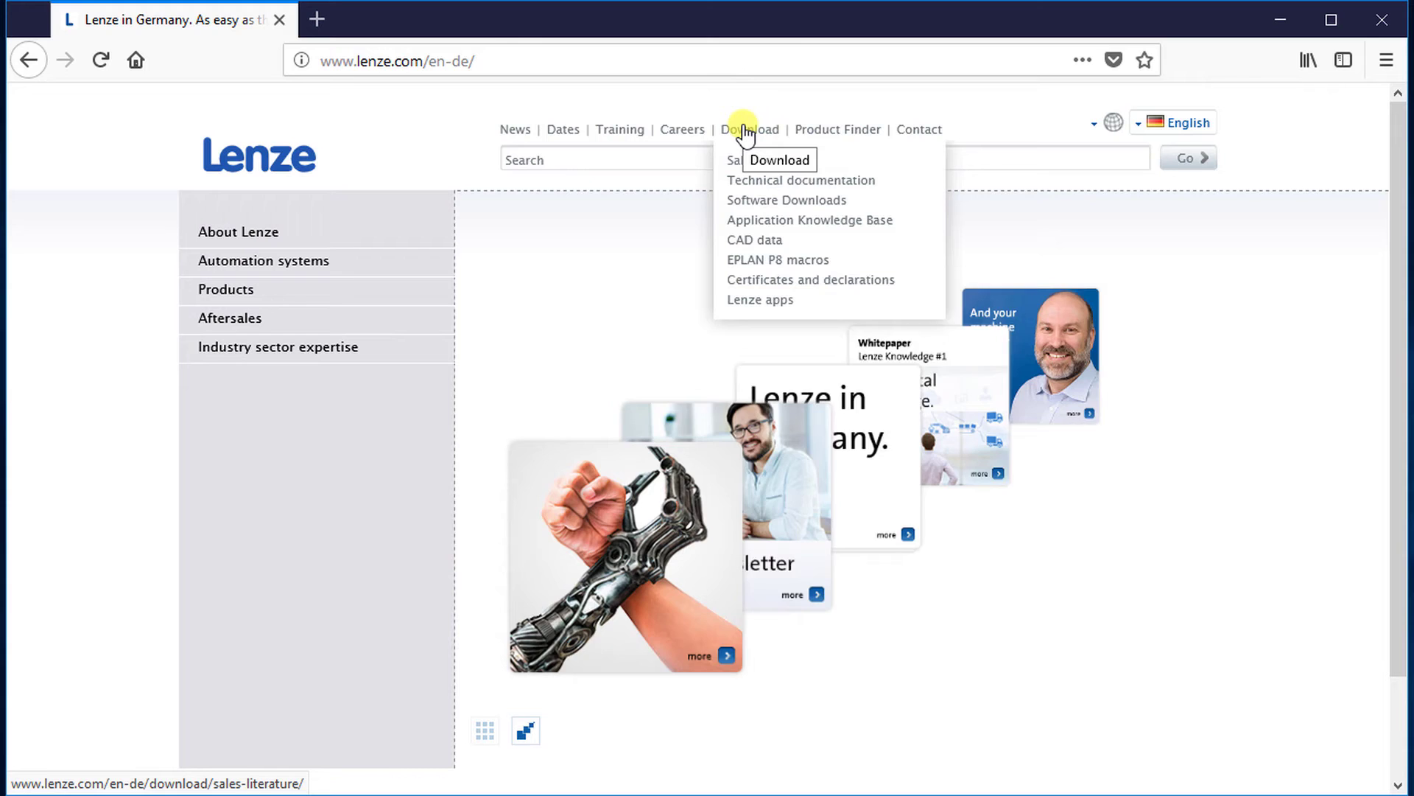
mouse_move(750, 129)
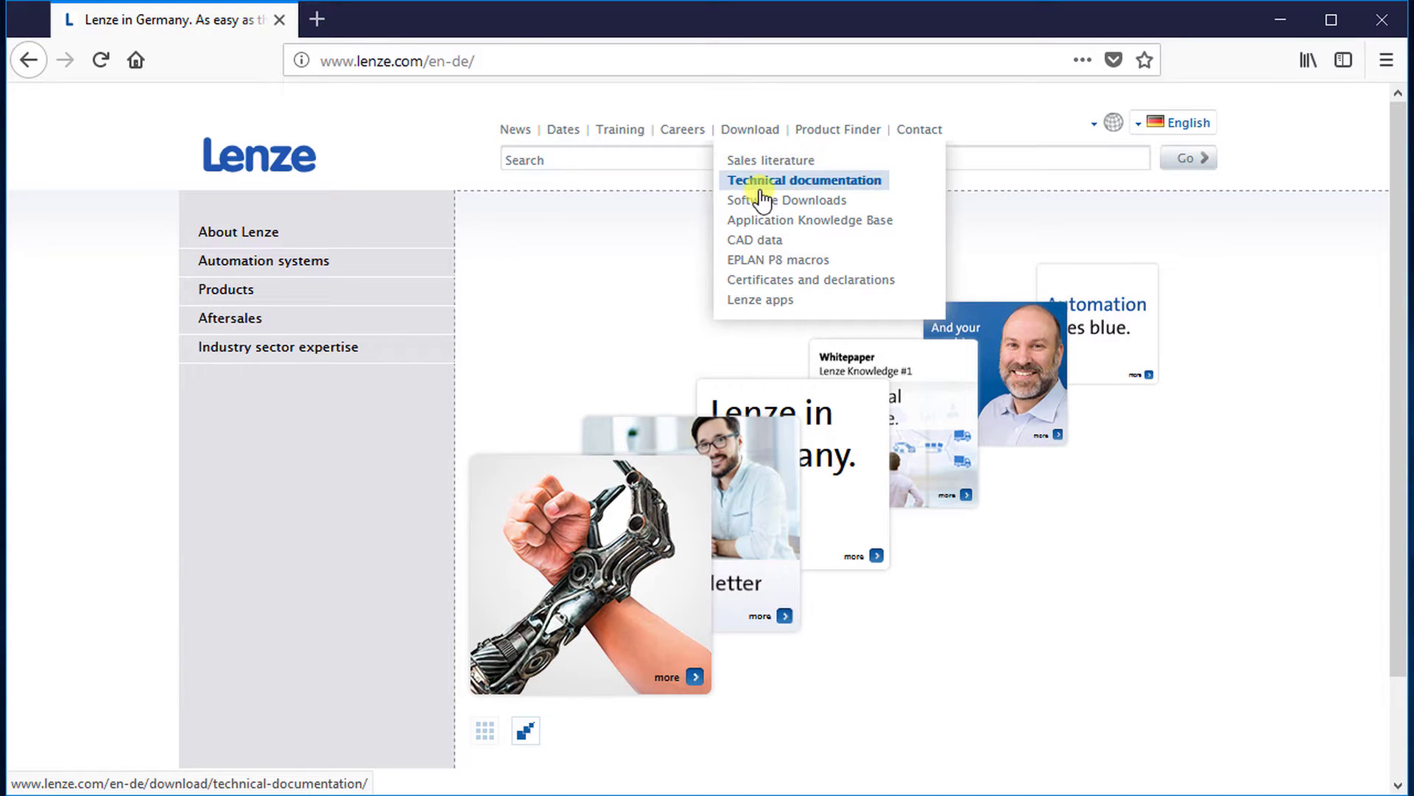
left_click(763, 203)
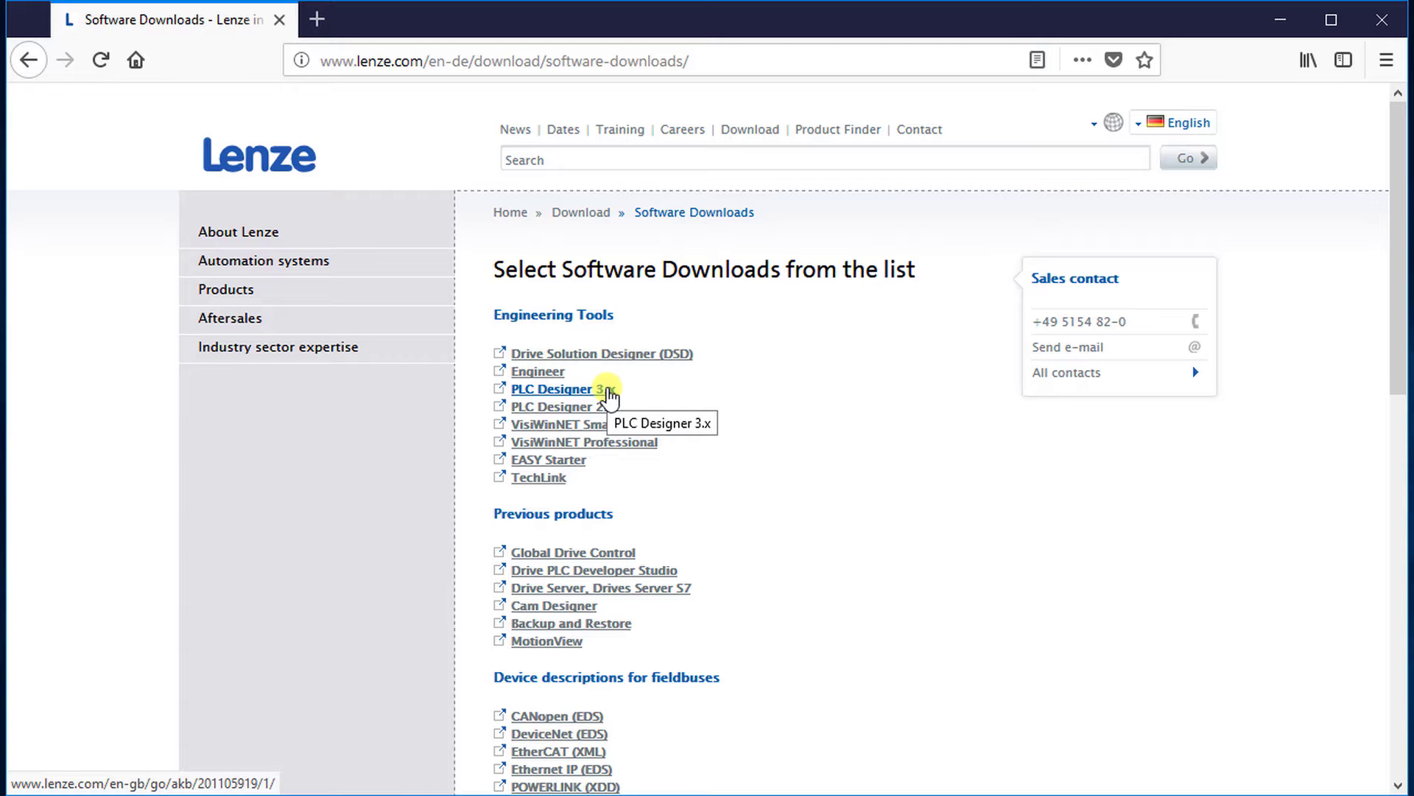
Open the PLC Designer 3.x article from the engineering tools list.
left_click(607, 396)
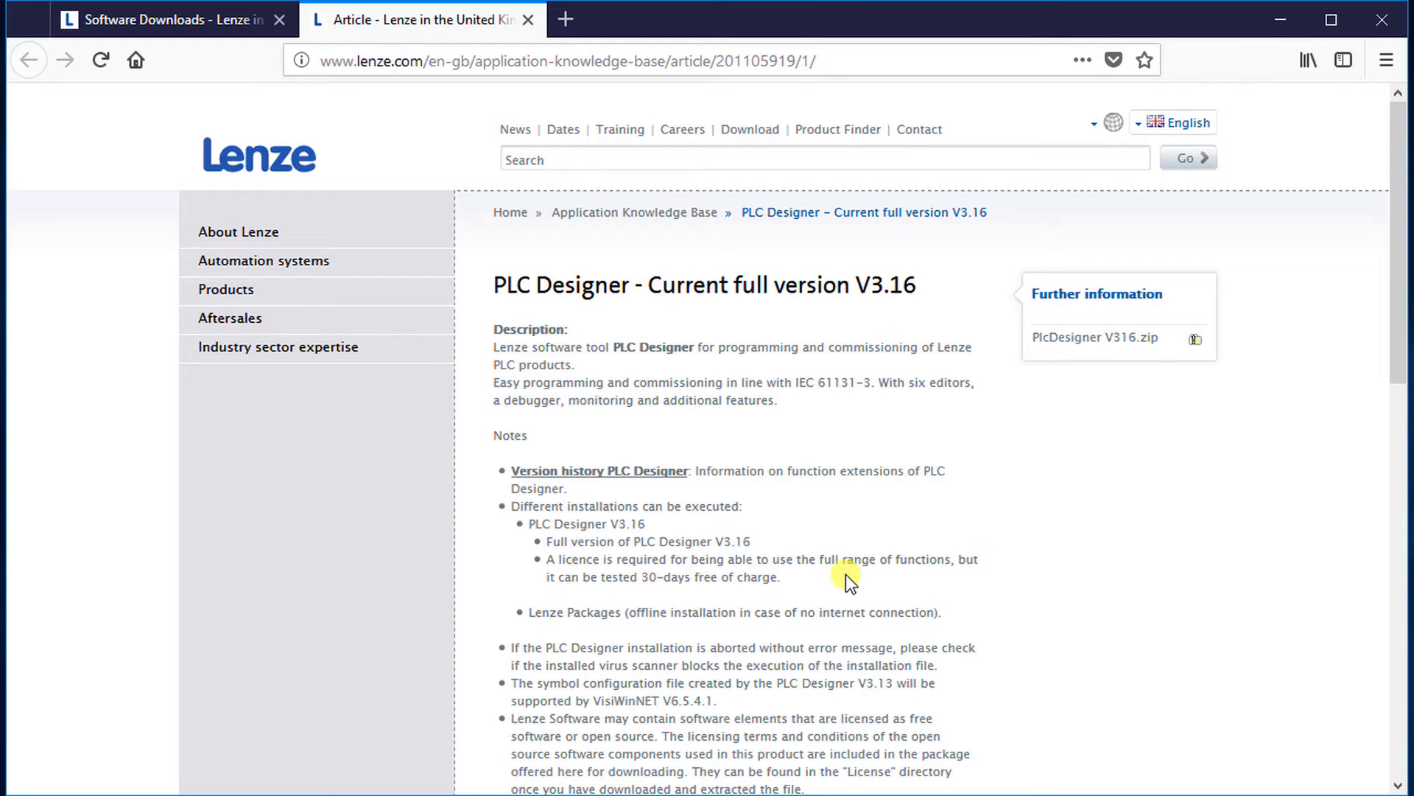
scroll(845, 576, "down", 3)
scroll(847, 576, "down", 2)
scroll(854, 576, "down", 2)
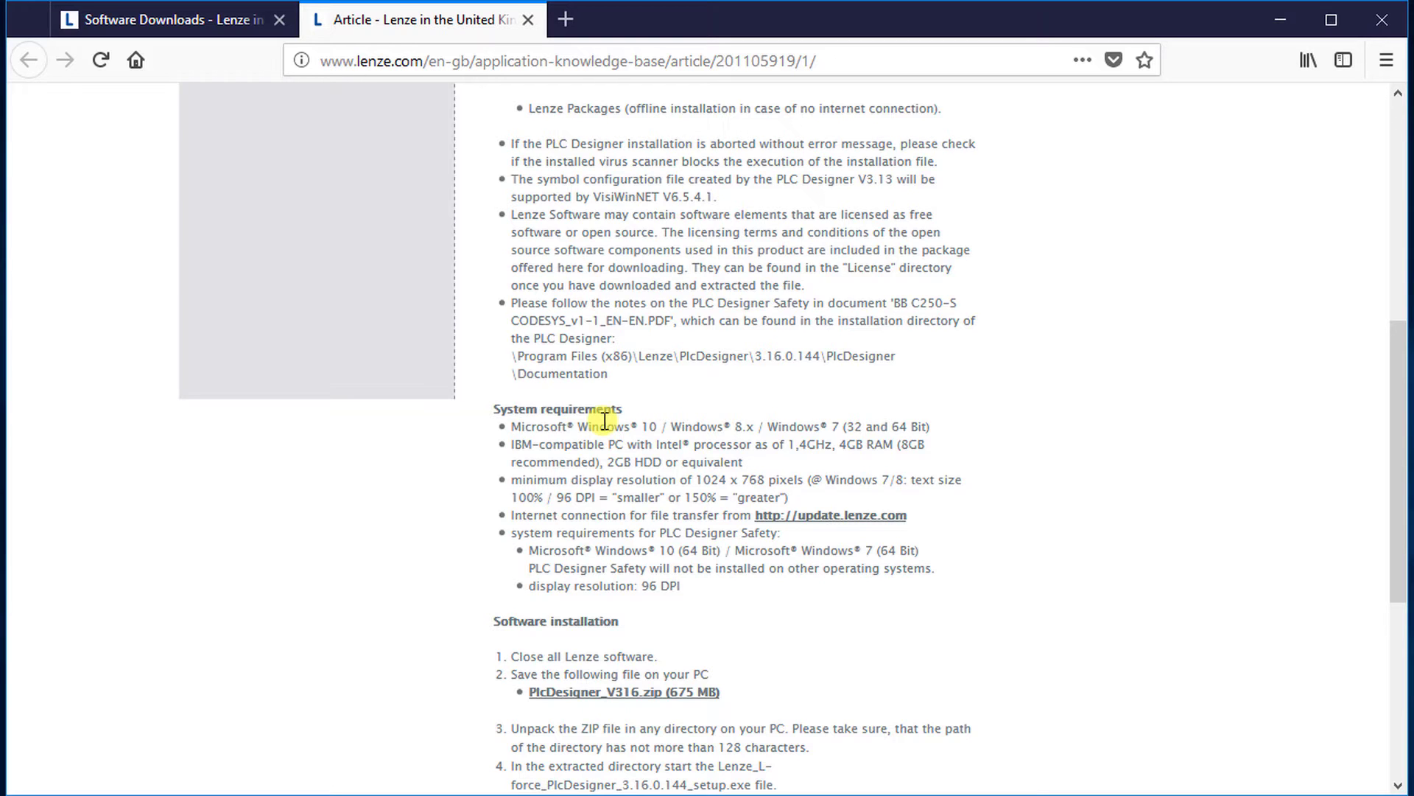
scroll(605, 422, "down", 4)
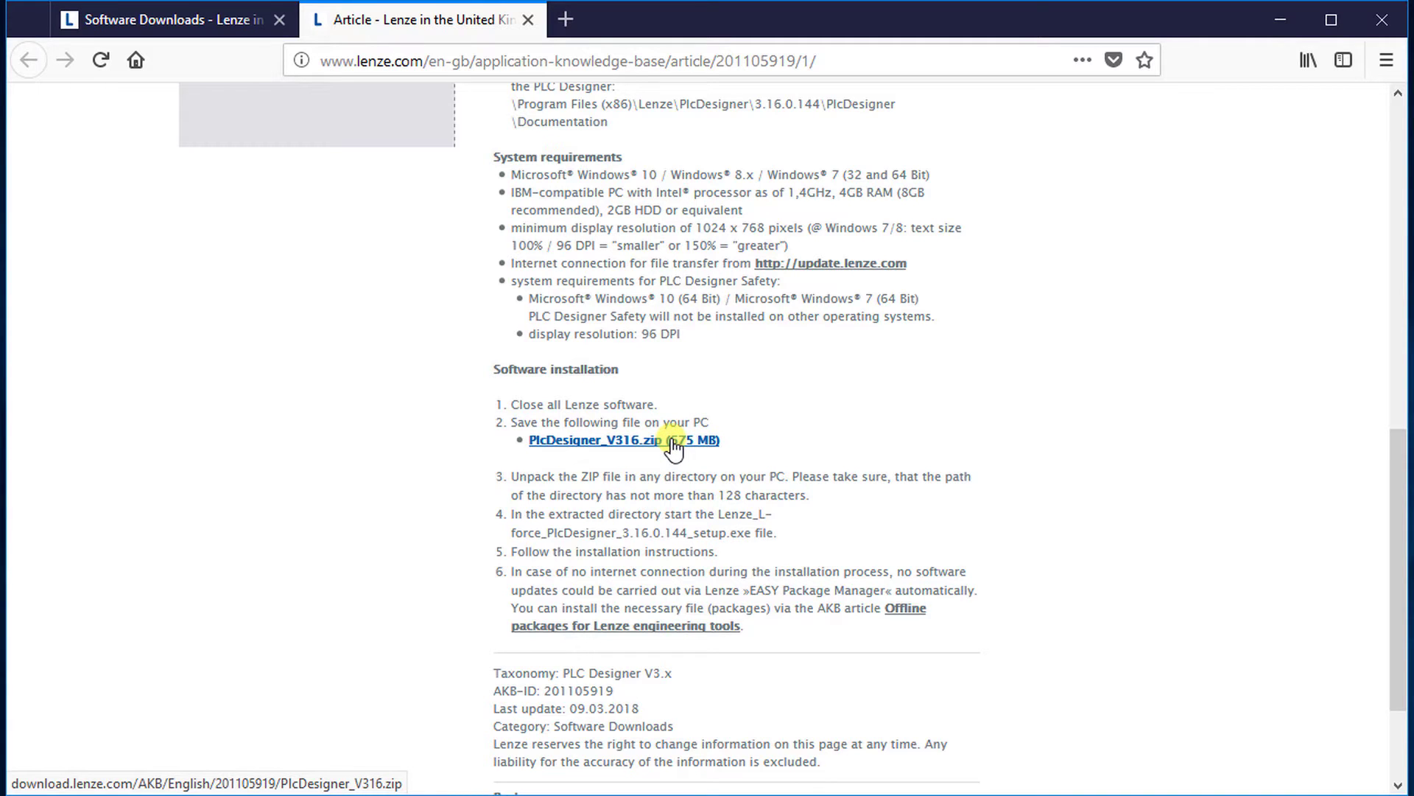
Save the linked PlcDesigner_V316.zip (about 691 MB) into the Downloads folder.
right_click(674, 447)
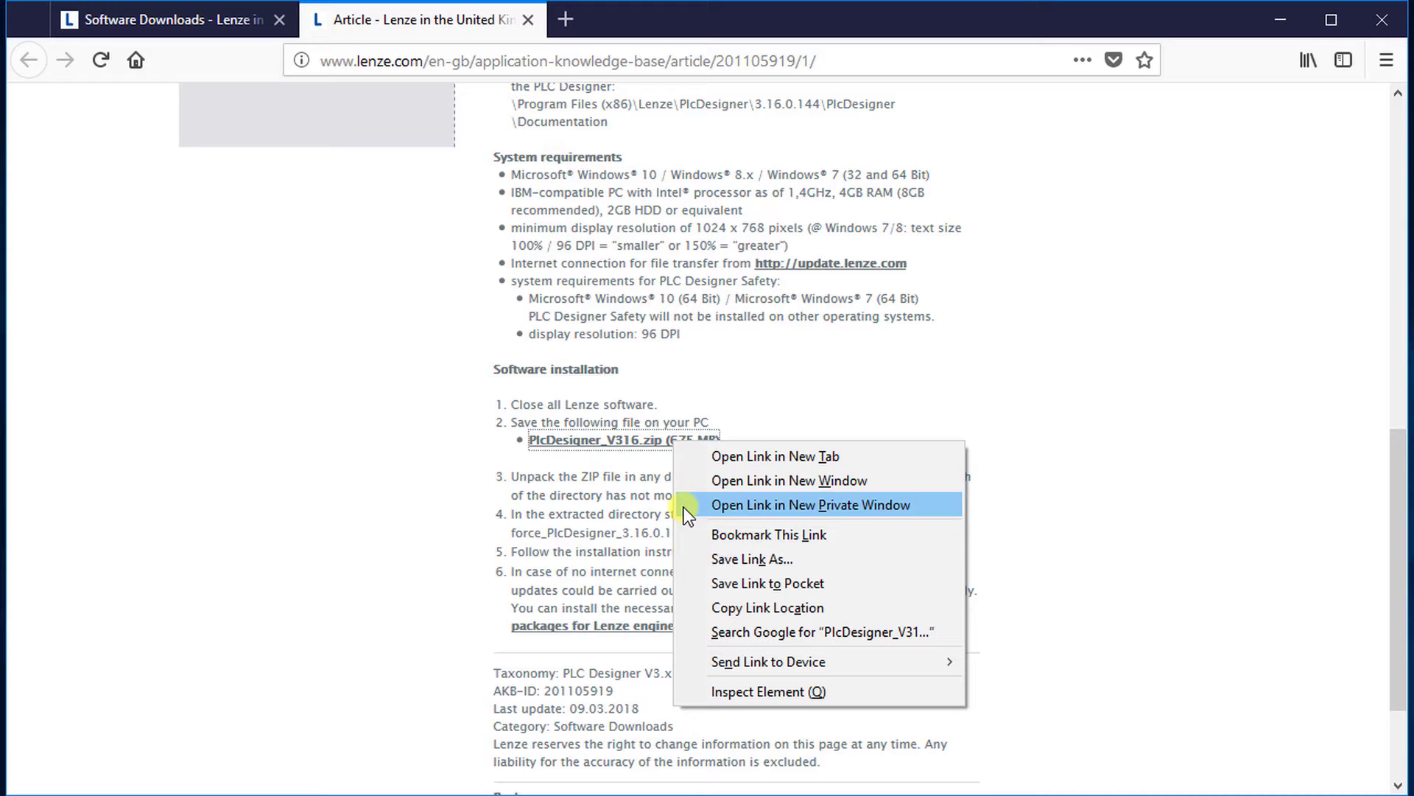
left_click(698, 559)
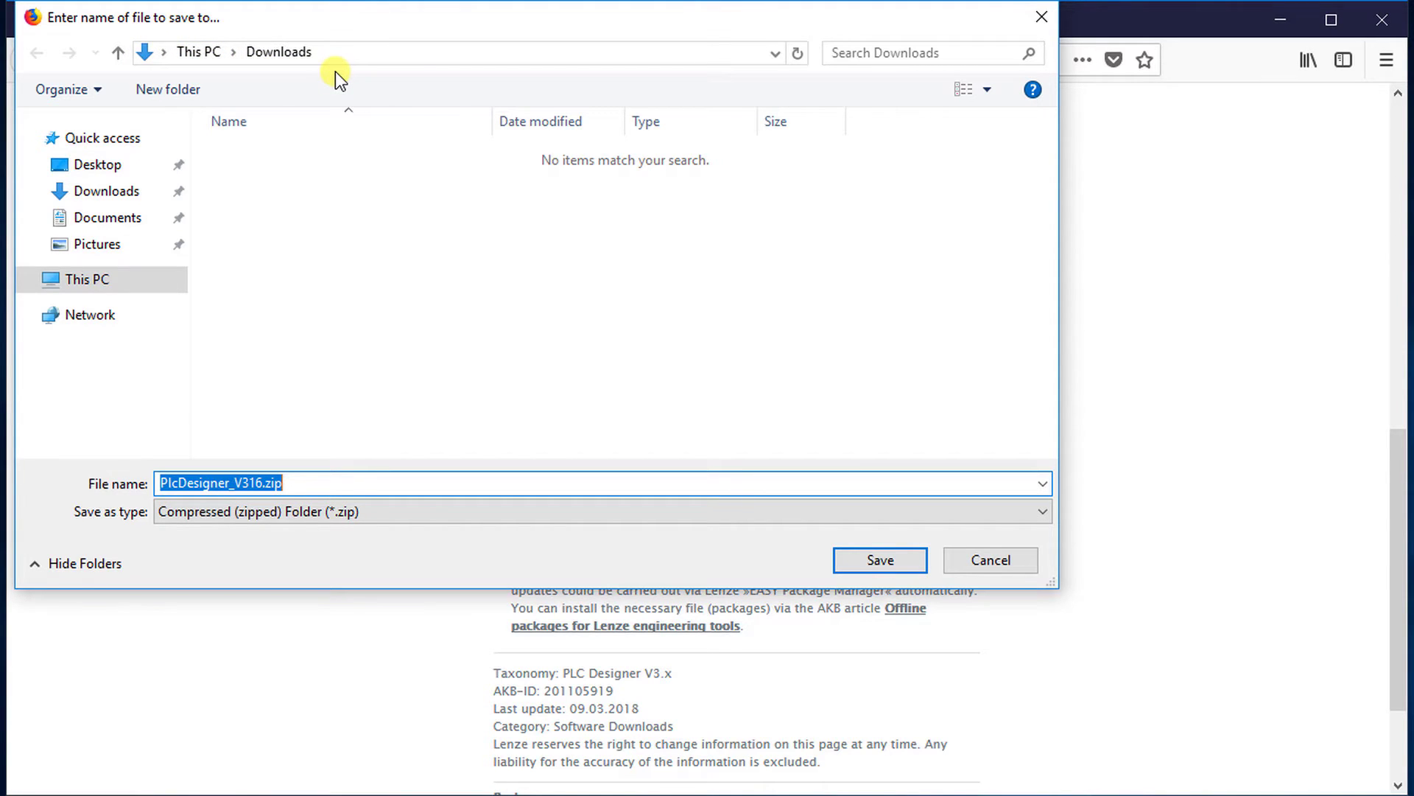
left_click(901, 560)
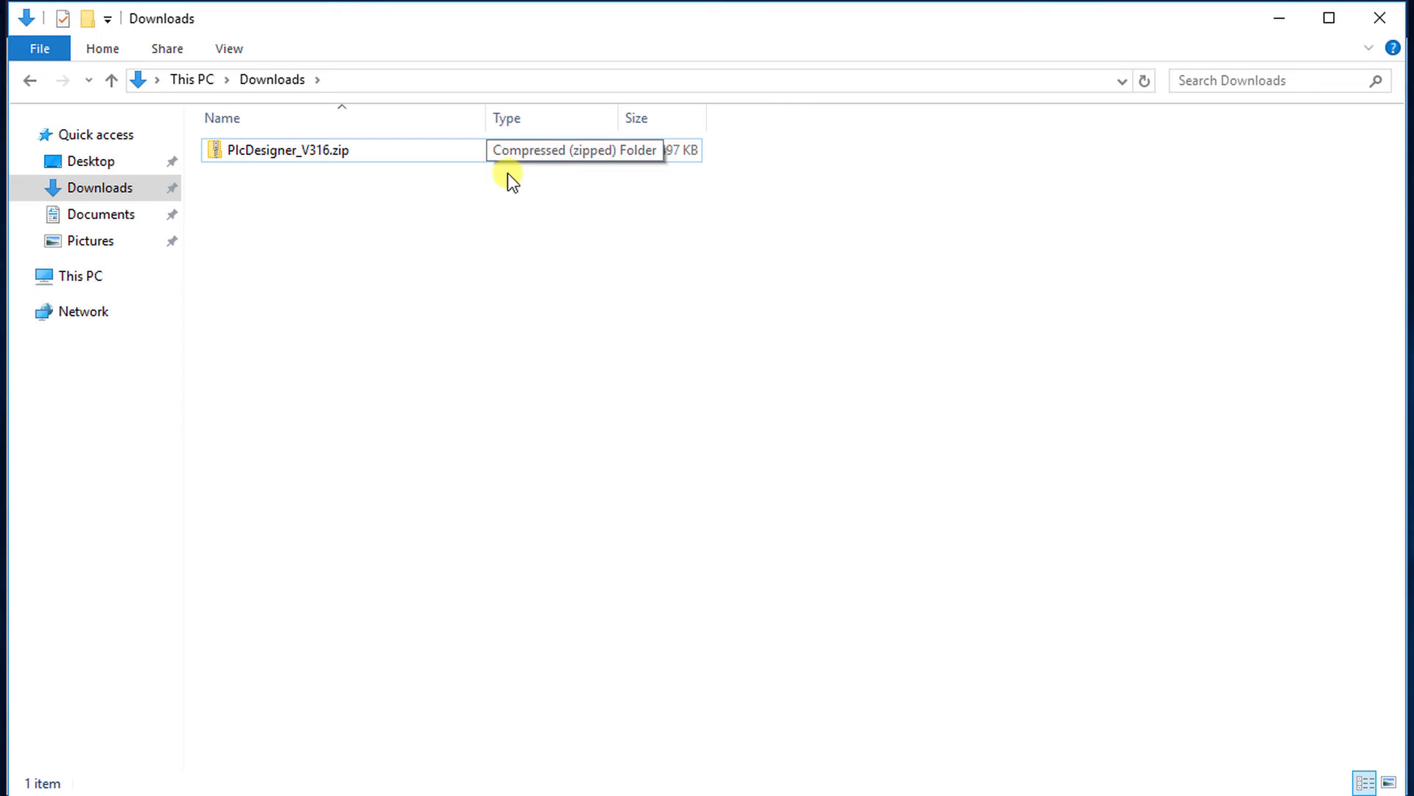
Extract PlcDesigner_V316.zip with Extract All into the PlcDesigner_V316 folder.
left_click(419, 159)
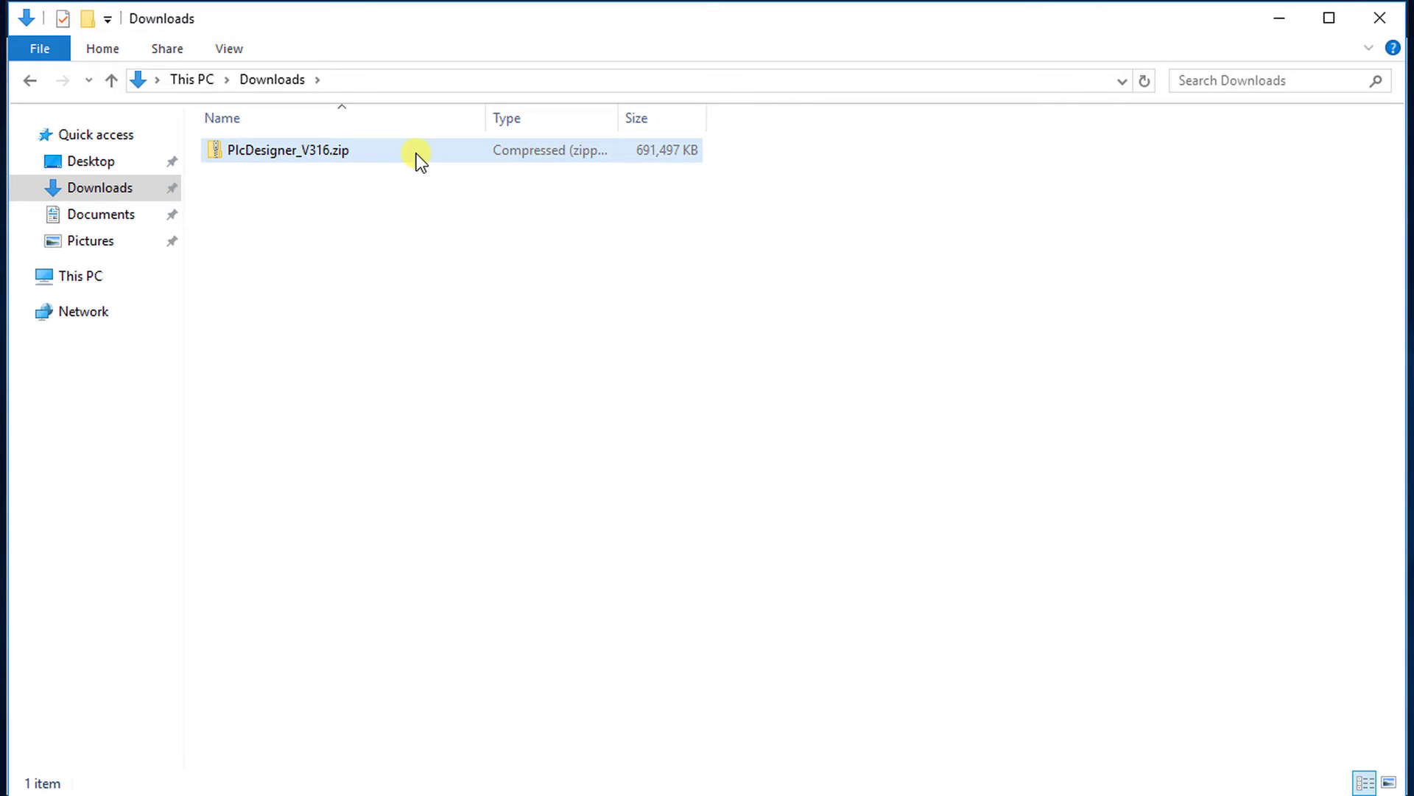
right_click(461, 155)
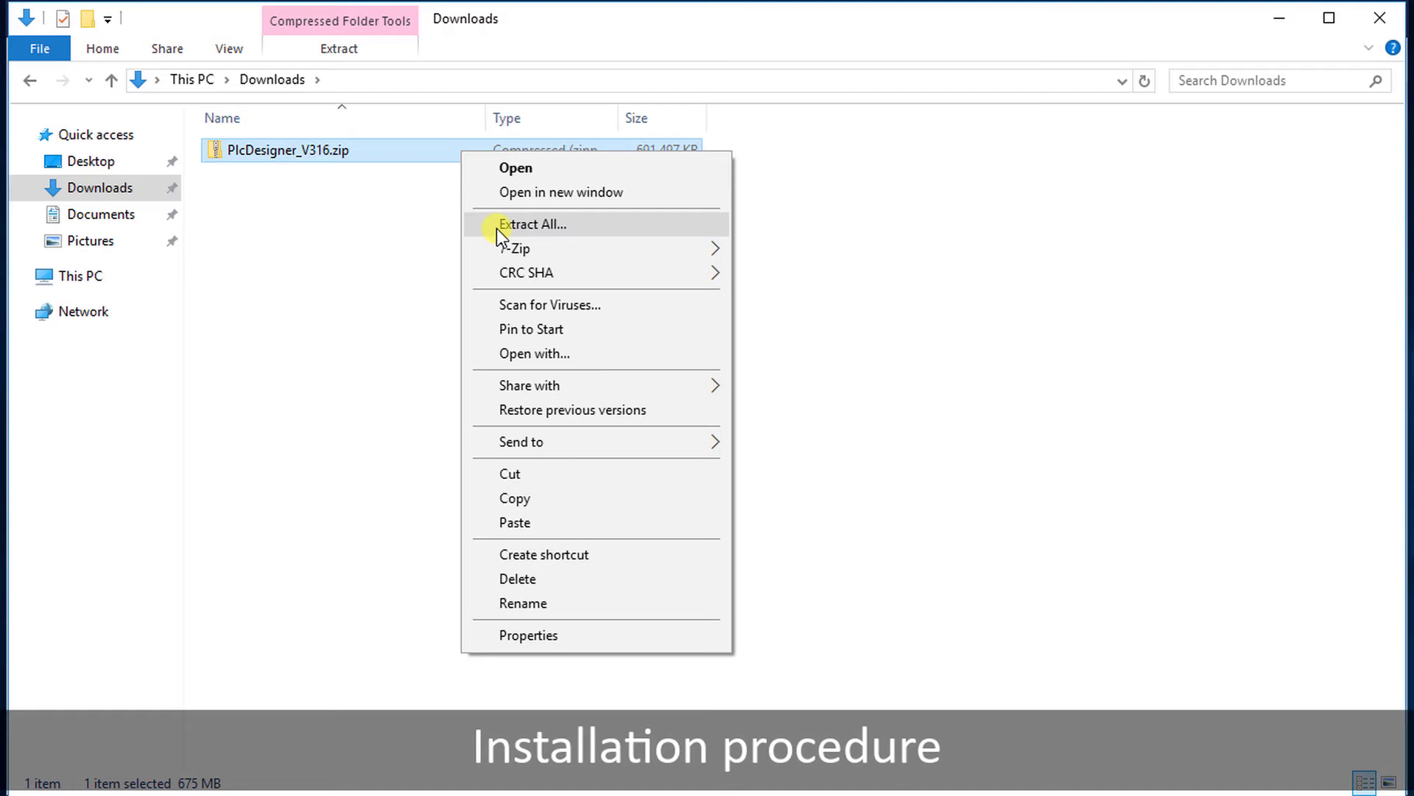
left_click(500, 225)
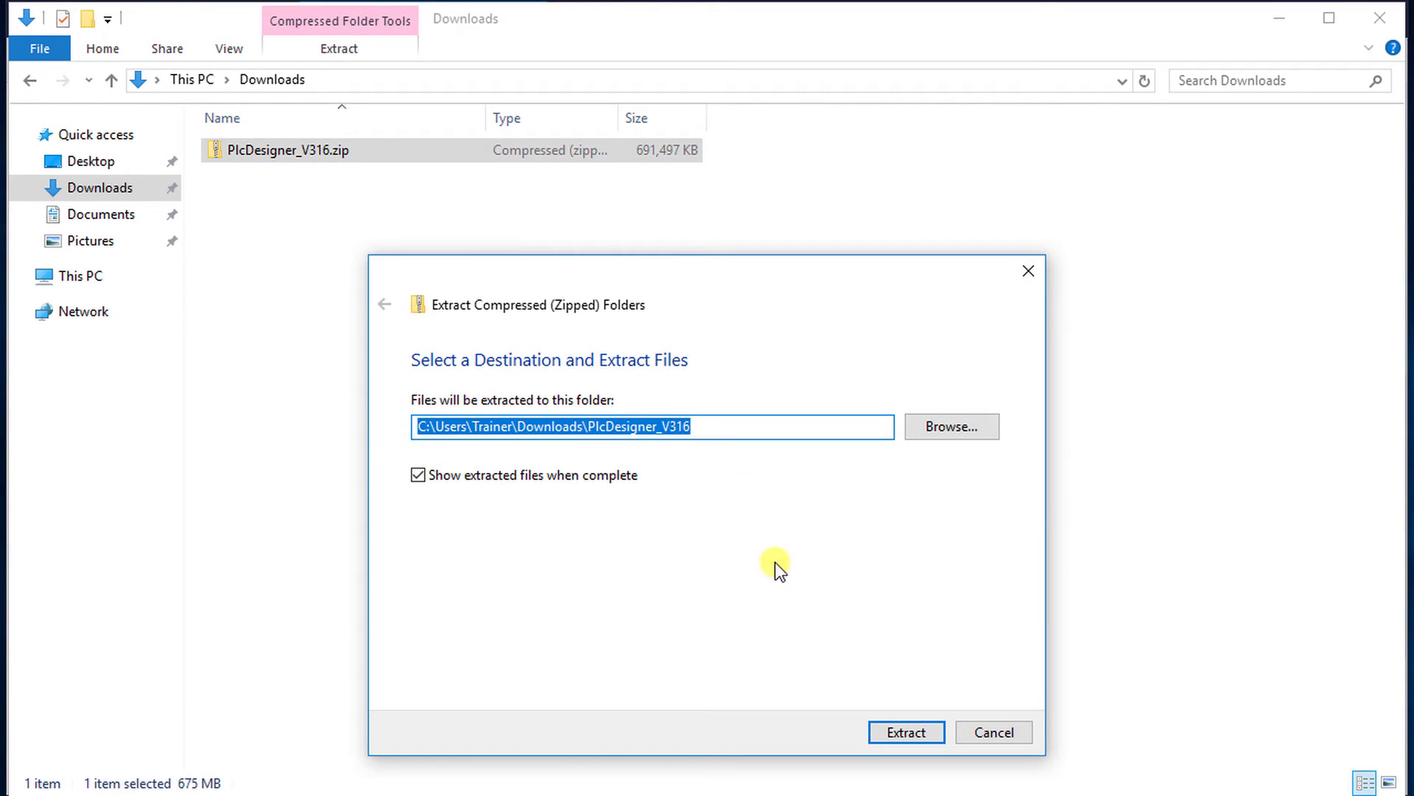
left_click(915, 734)
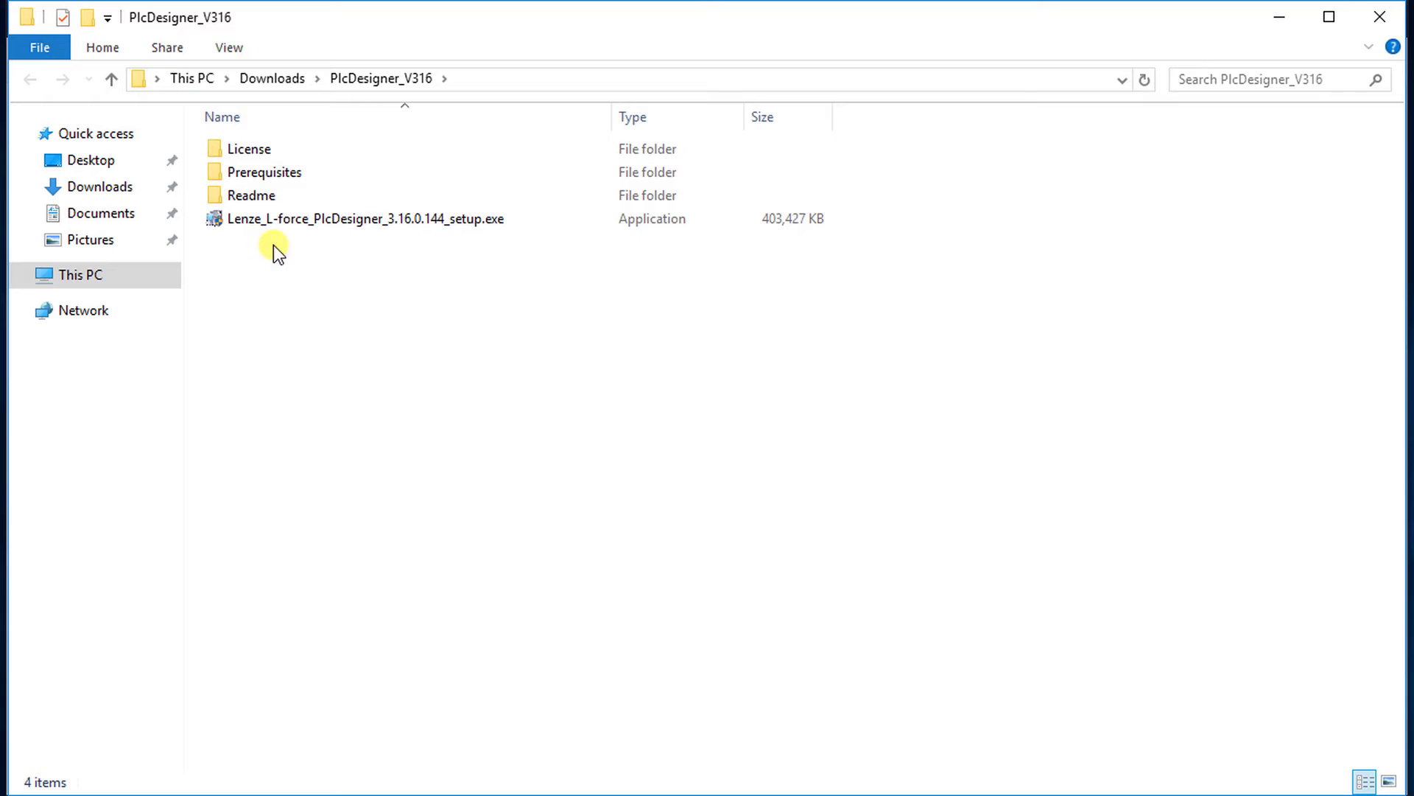
Select and run Lenze_L-force_PlcDesigner_3.16.0.144_setup.exe from the extracted folder.
left_click(236, 224)
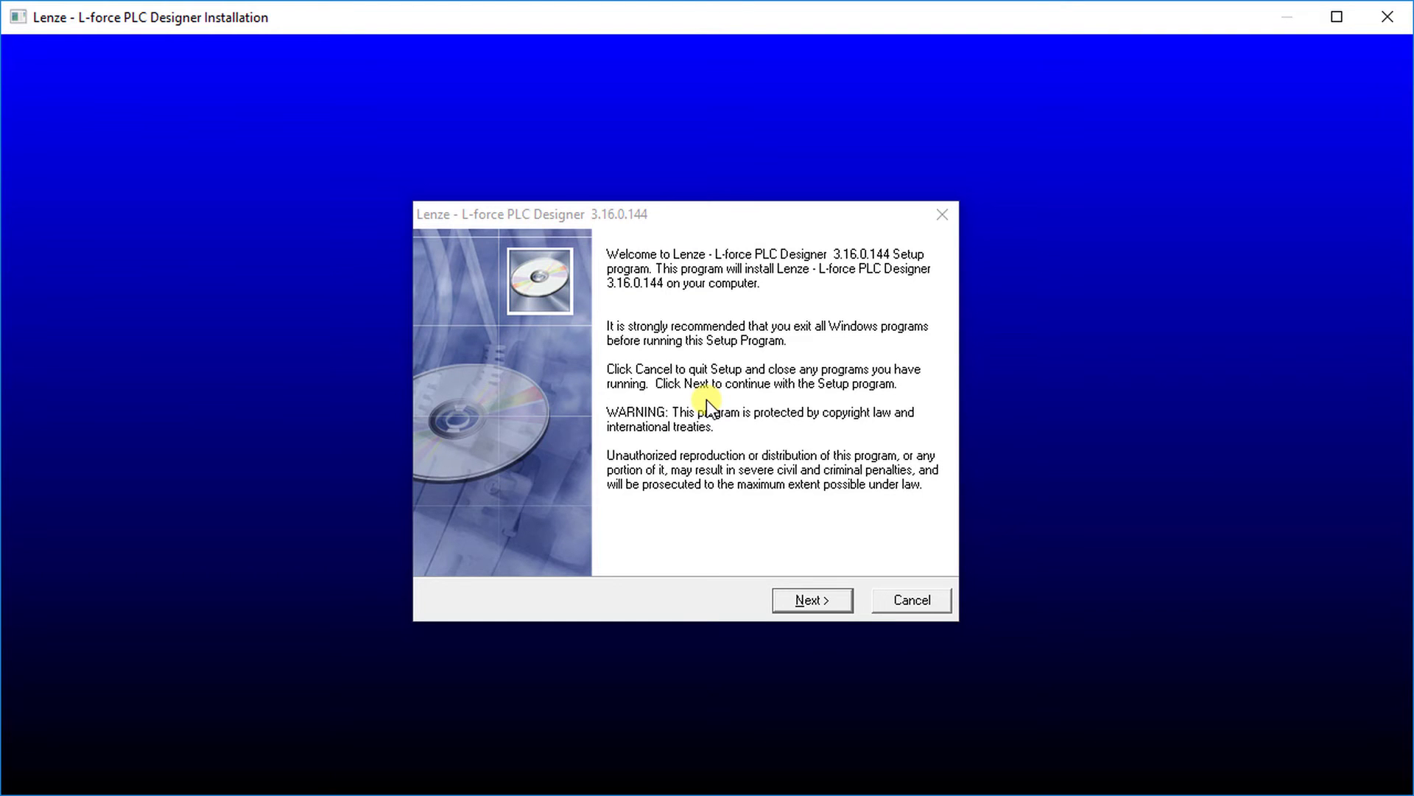
Pass the welcome page, accept the licence terms, enter name and company, and choose the 30-day trial.
left_click(810, 602)
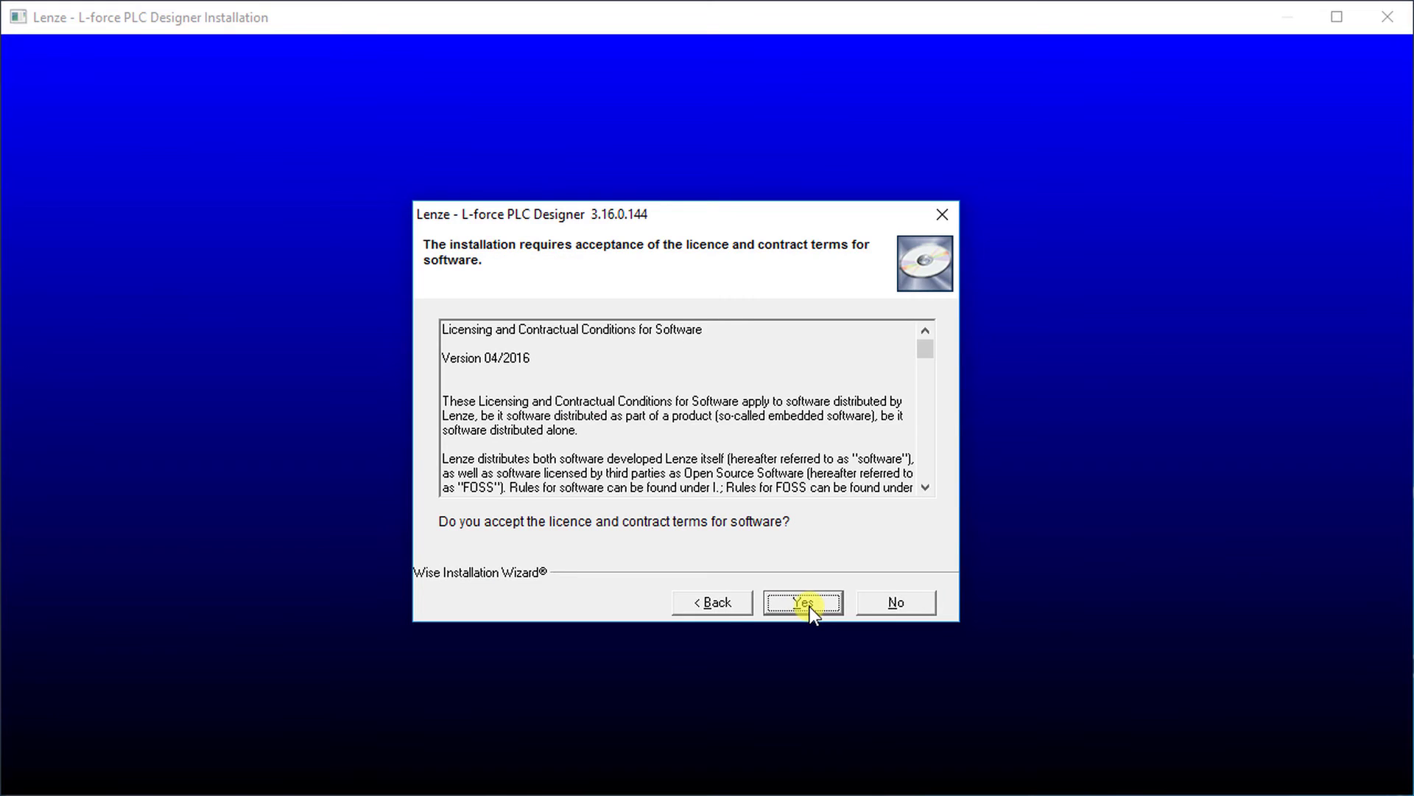
left_click(811, 607)
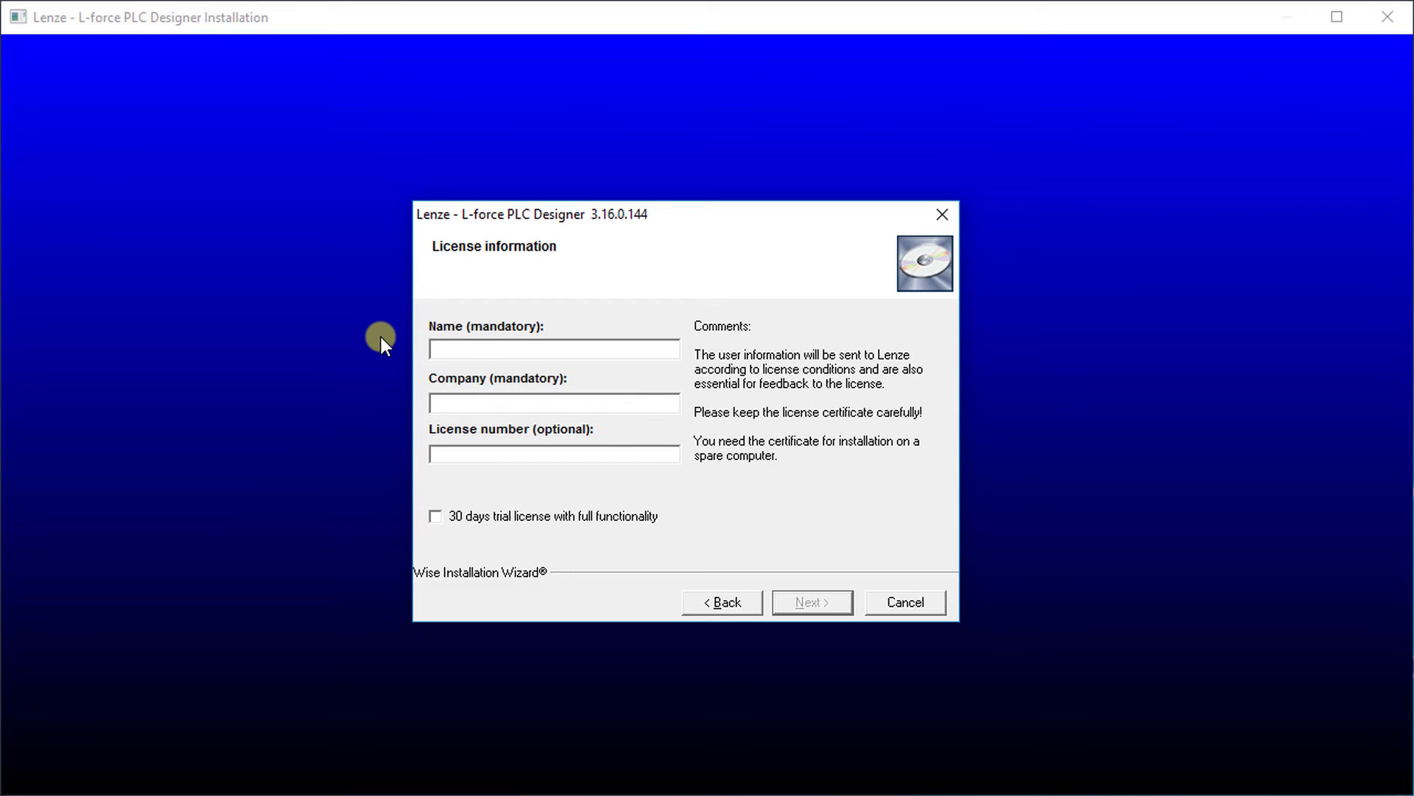
type("My name")
key("Tab")
type("M")
type("y company")
left_click(436, 518)
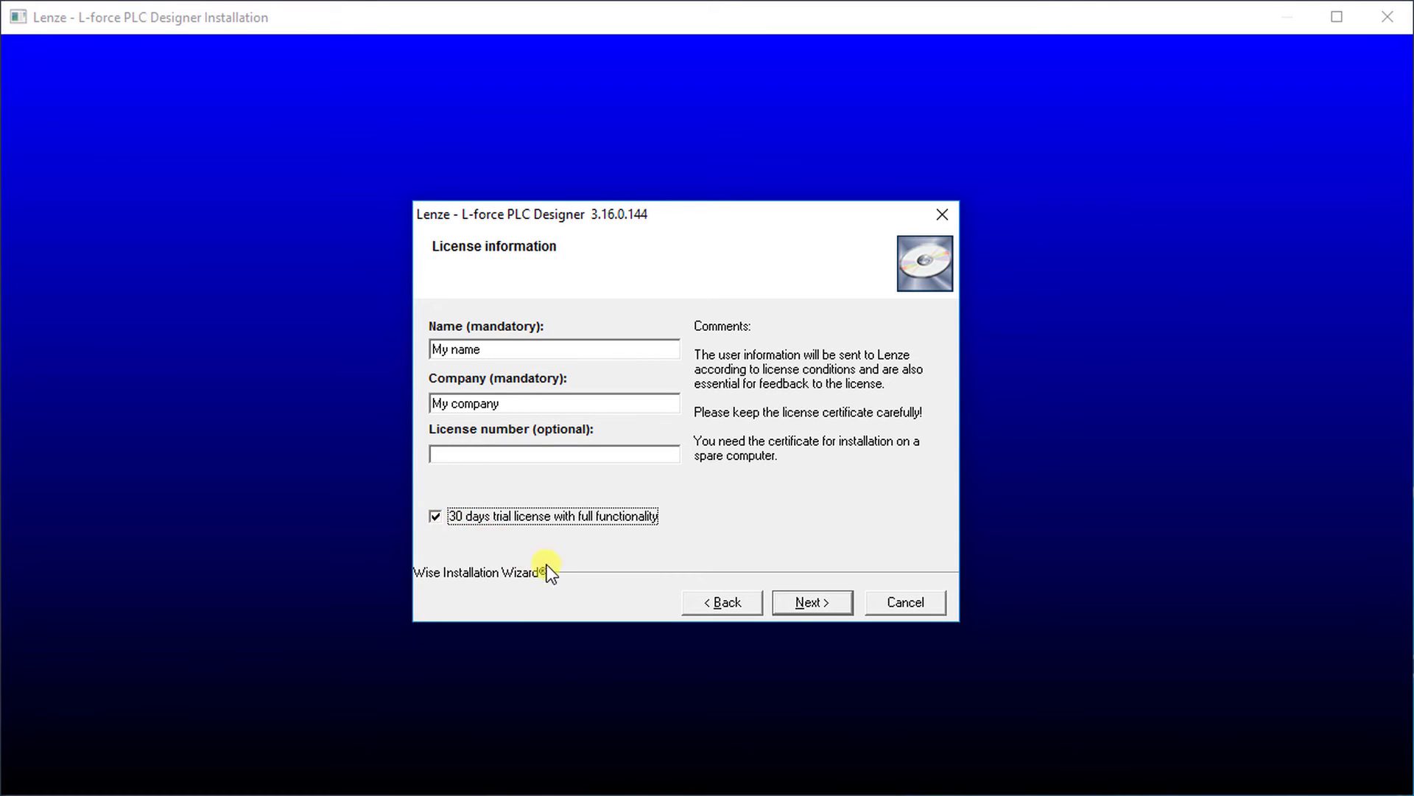
Confirm the licence information, keep the default Lenze folder, and install PLC Designer 3.16.0.144.
left_click(800, 603)
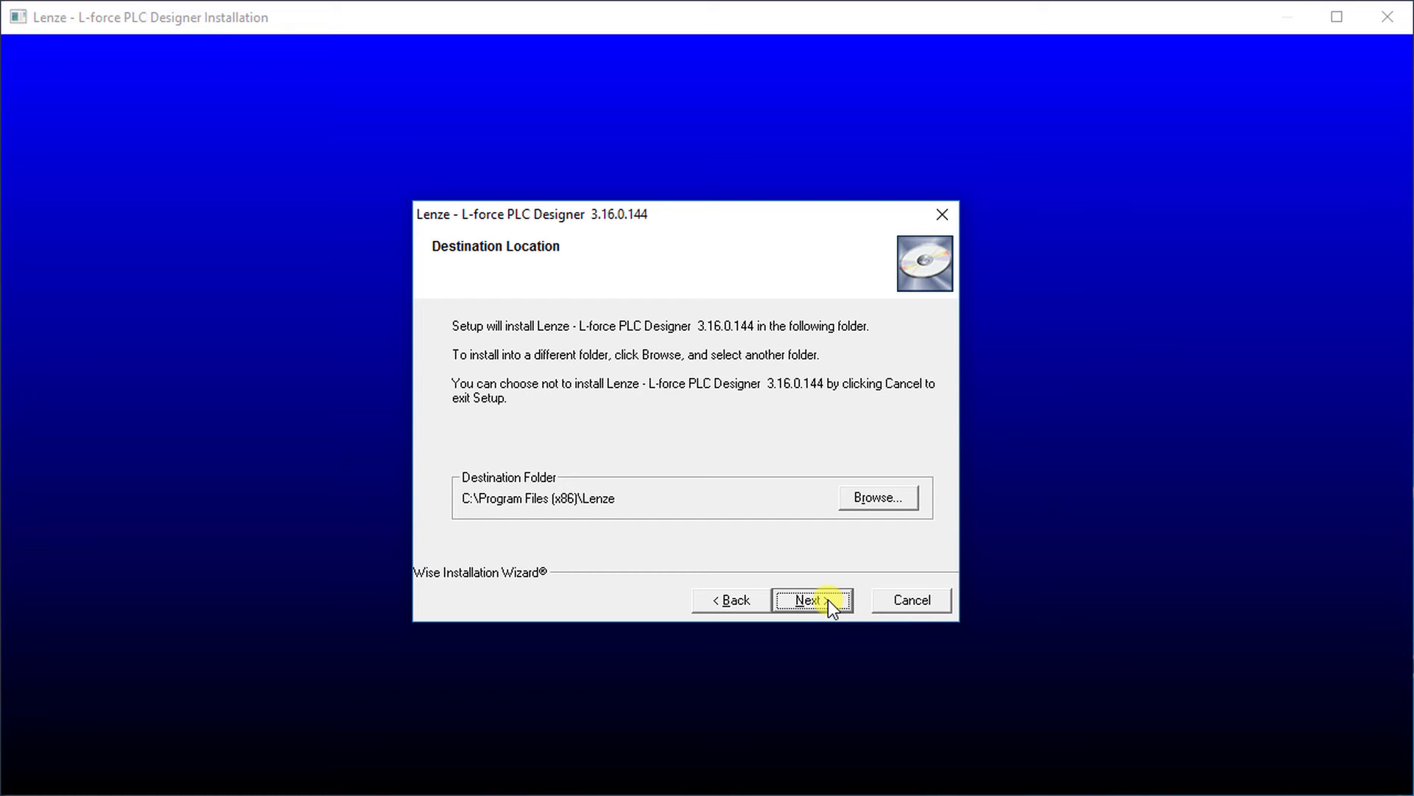
left_click(828, 600)
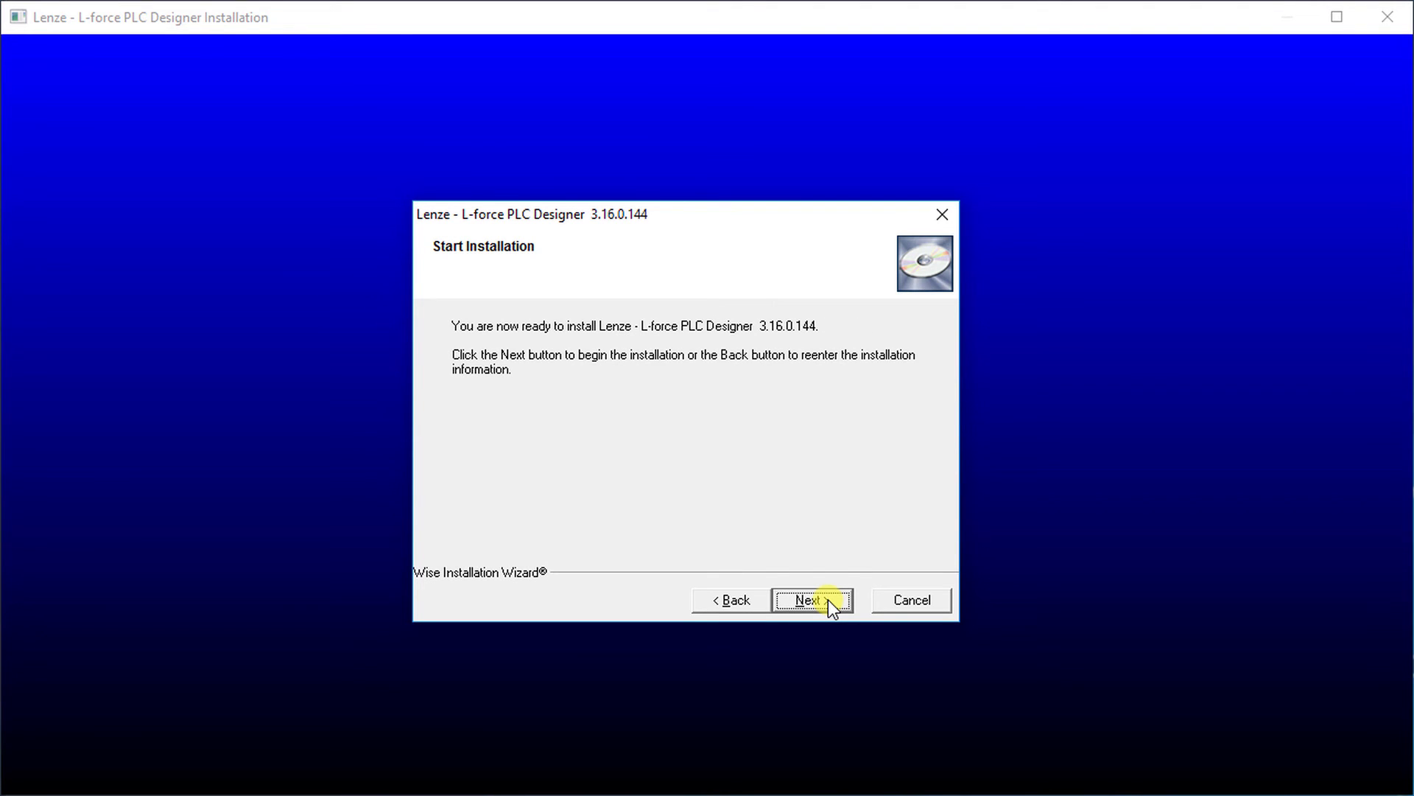
left_click(828, 600)
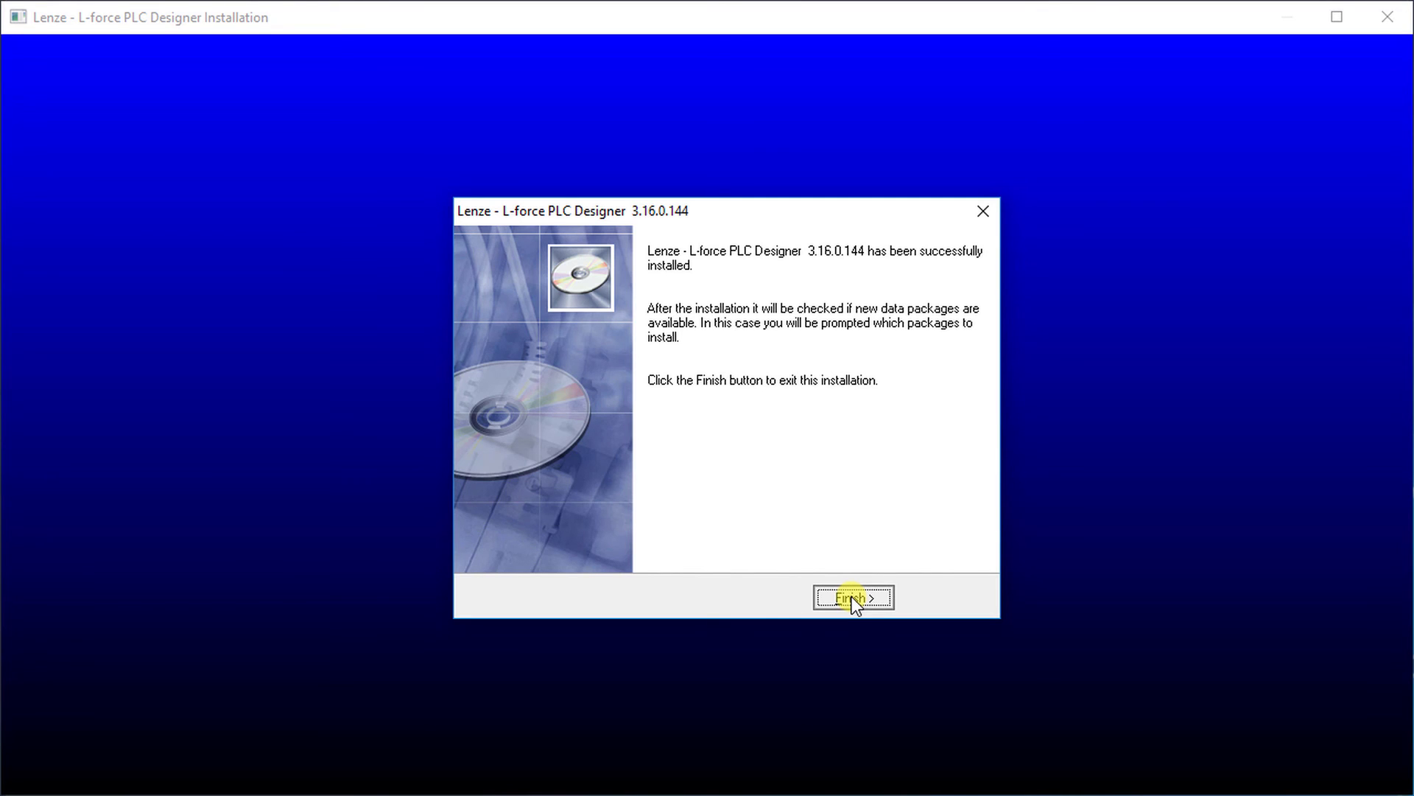
Finish and close the completed PLC Designer 3.16 installer.
left_click(852, 597)
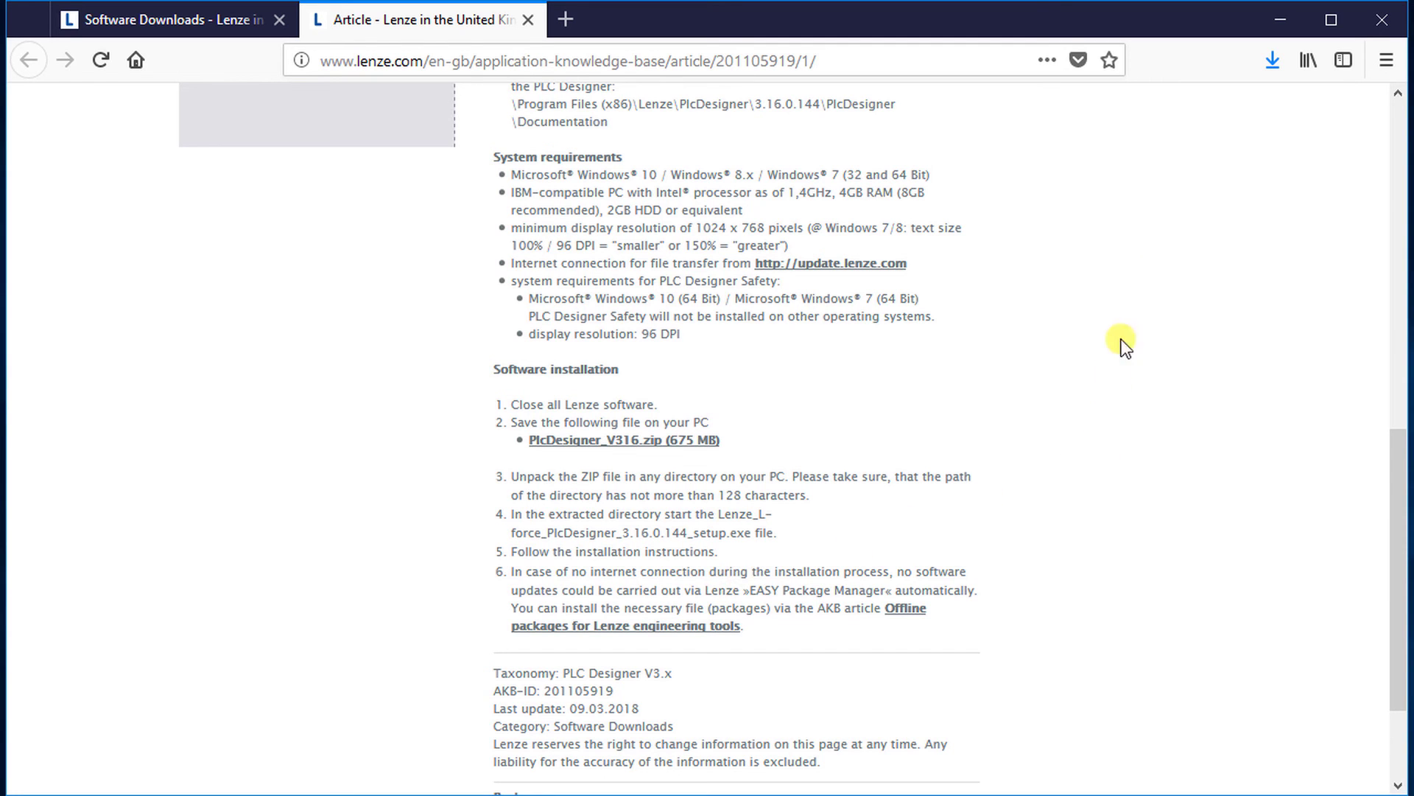
Minimise Firefox to reveal the desktop, then launch the EASY Navigator shortcut.
left_click(1271, 19)
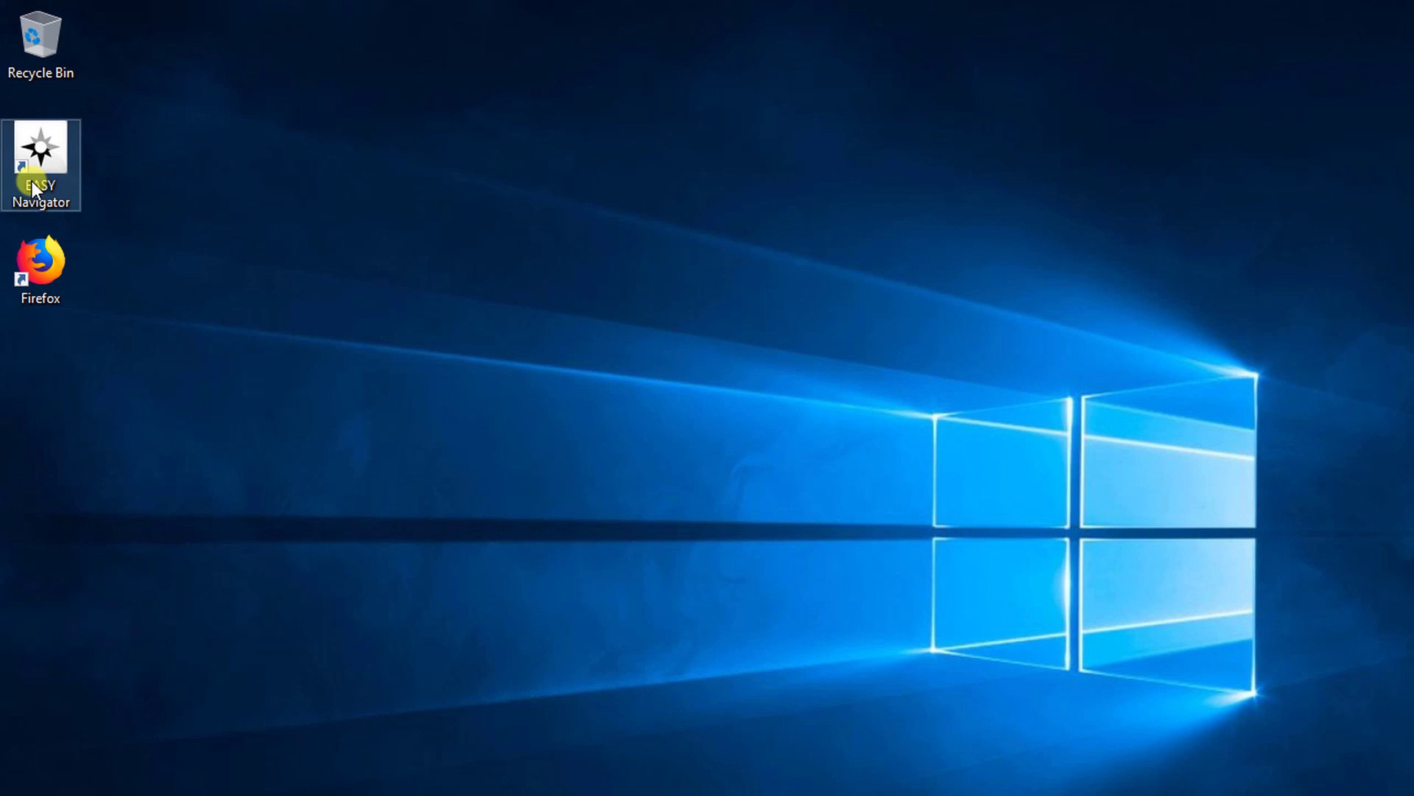
double_click(54, 166)
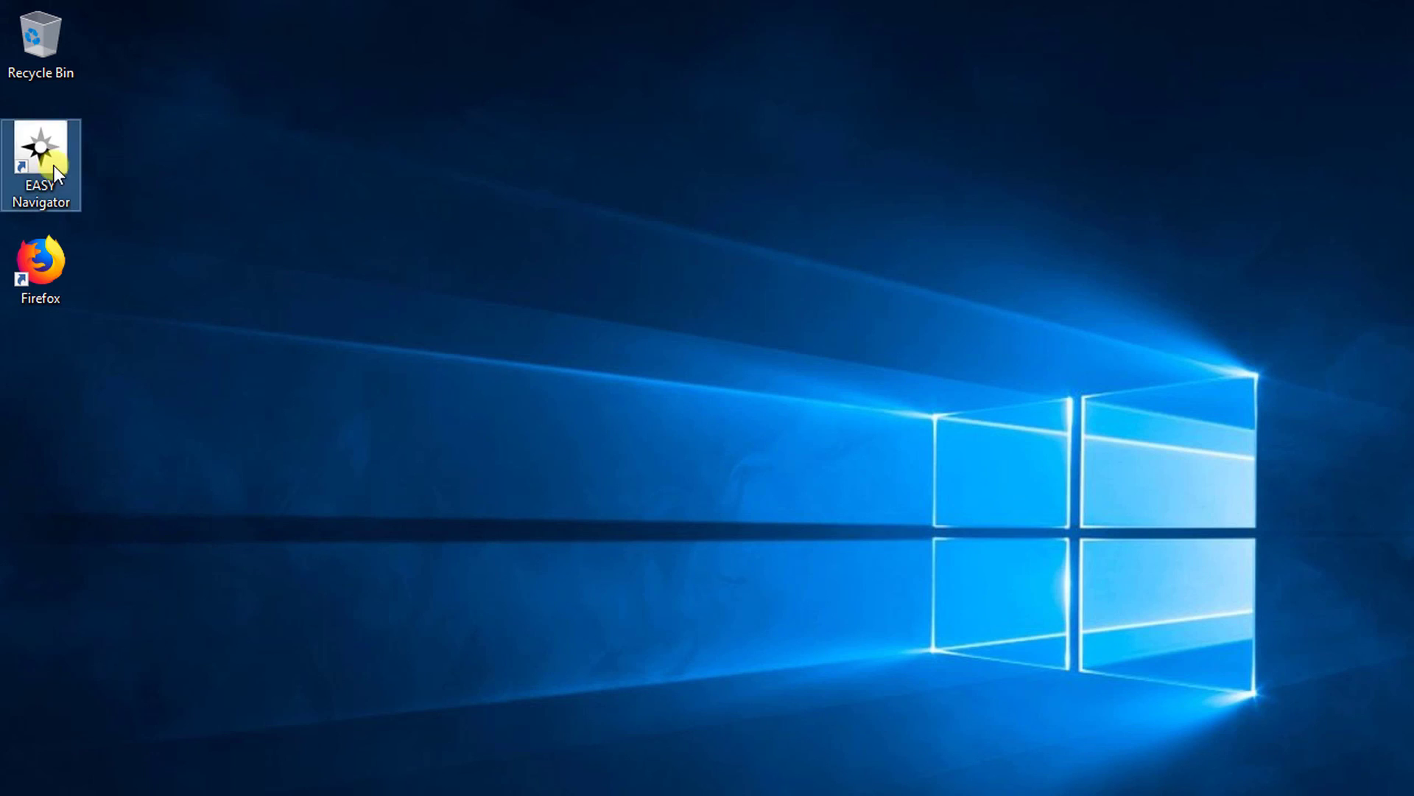